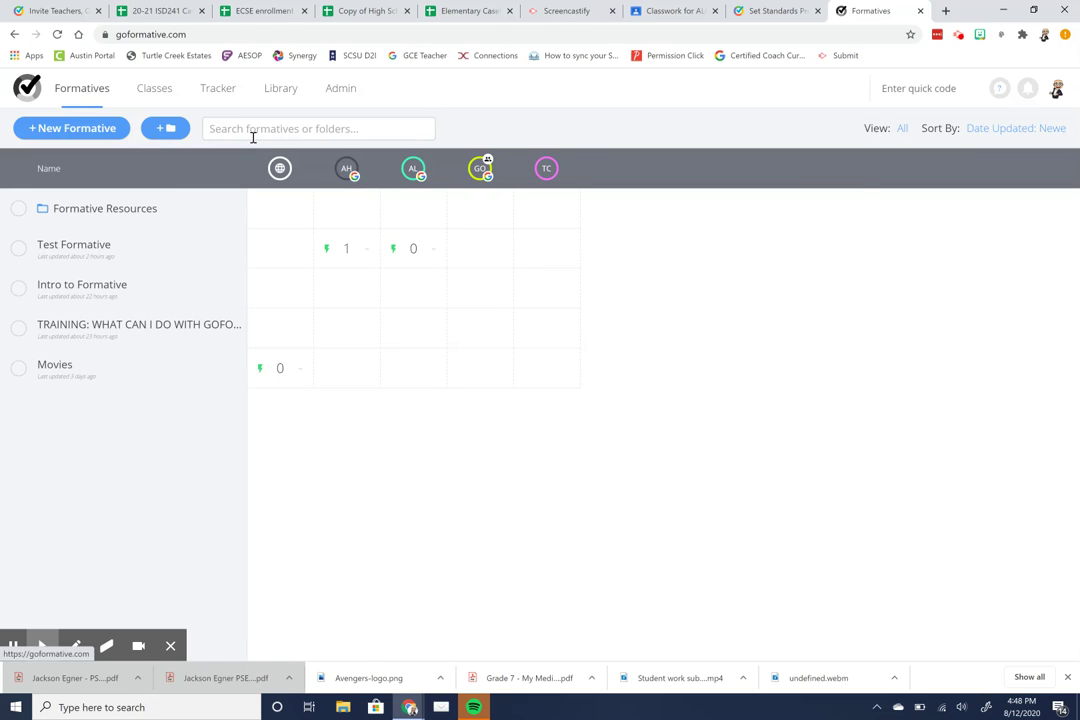
Step: In the profile settings, add the Minnesota Mathematics Grade 7 standards set
left_click(1058, 91)
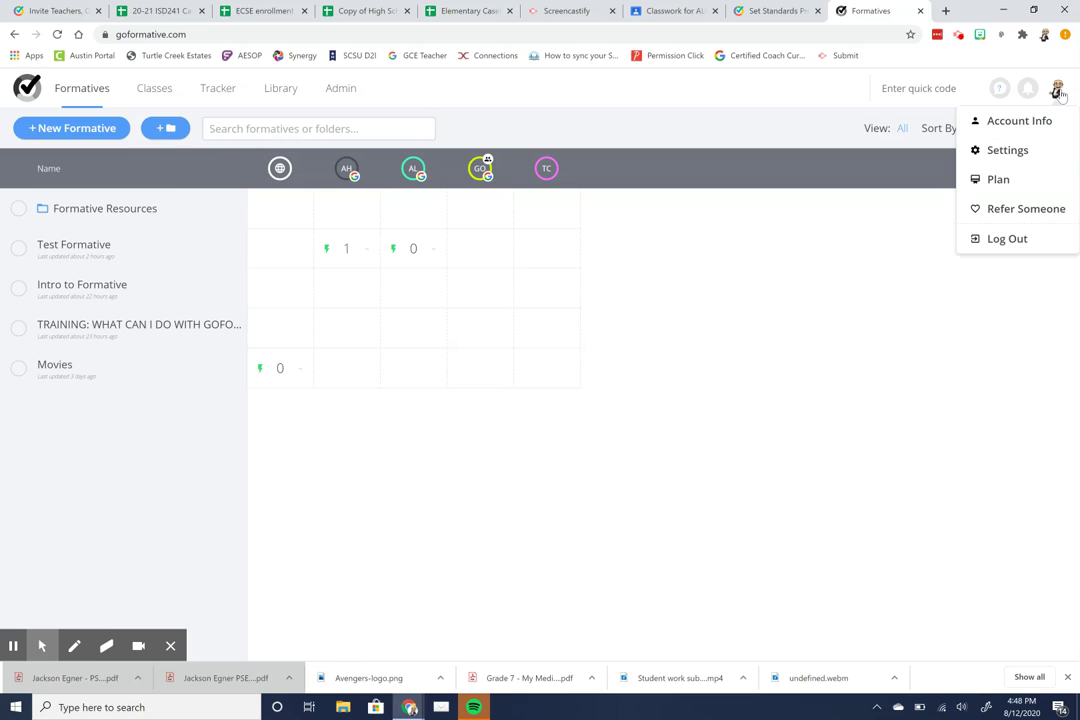
left_click(1023, 150)
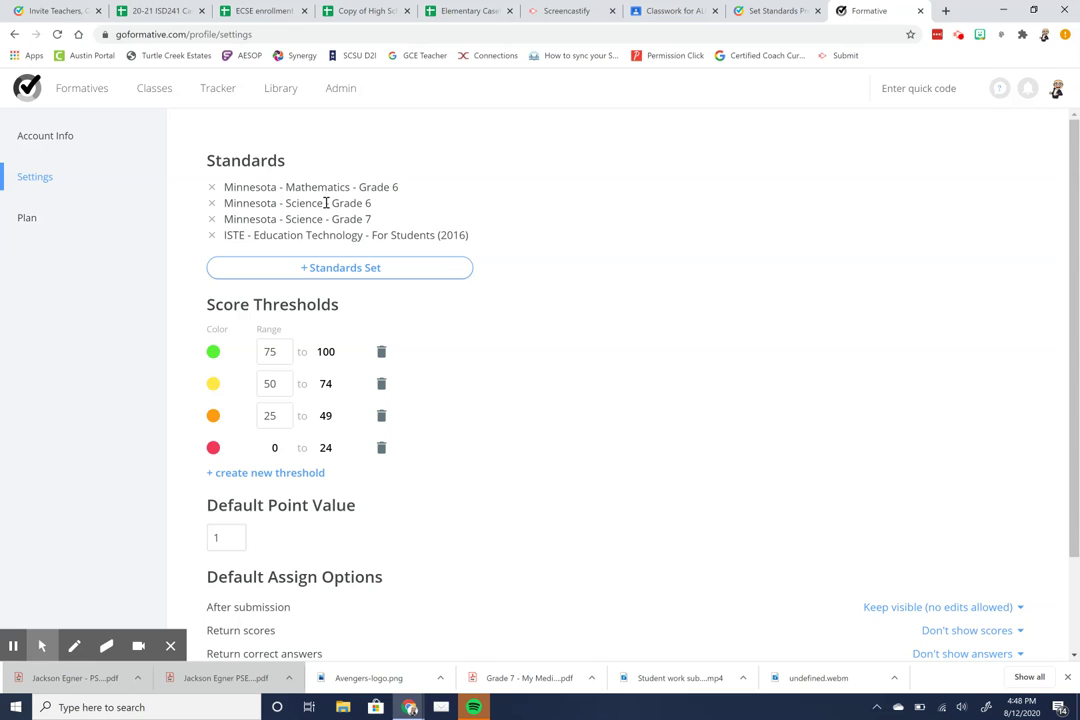
left_click(306, 276)
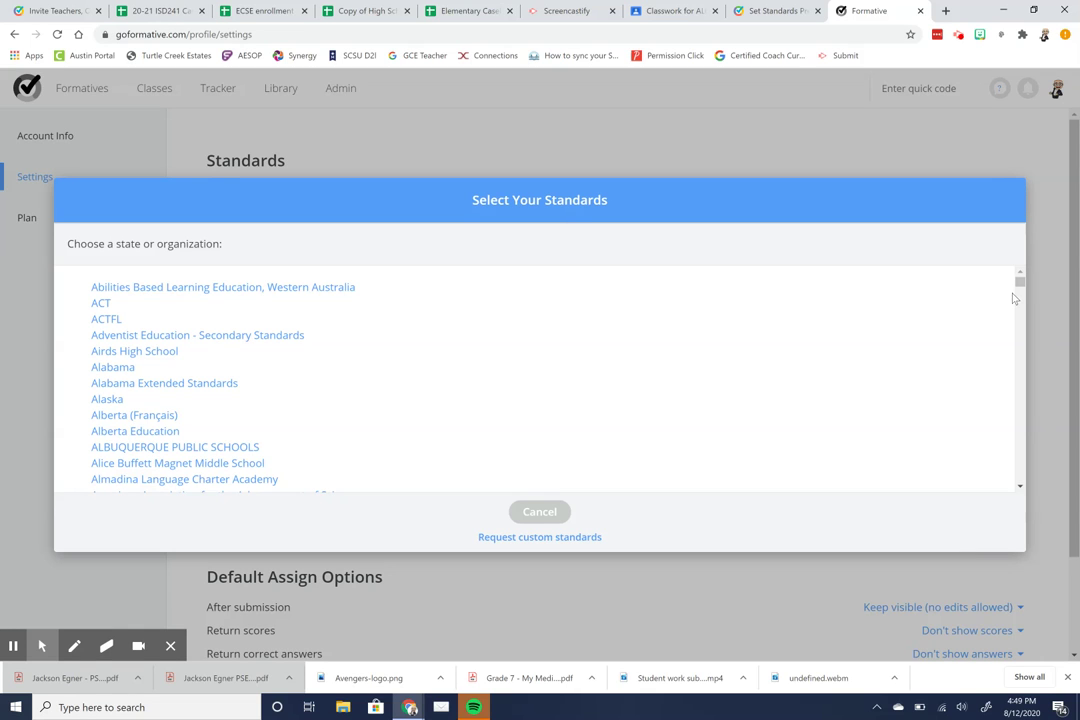
left_click_drag(1020, 288, 1015, 386)
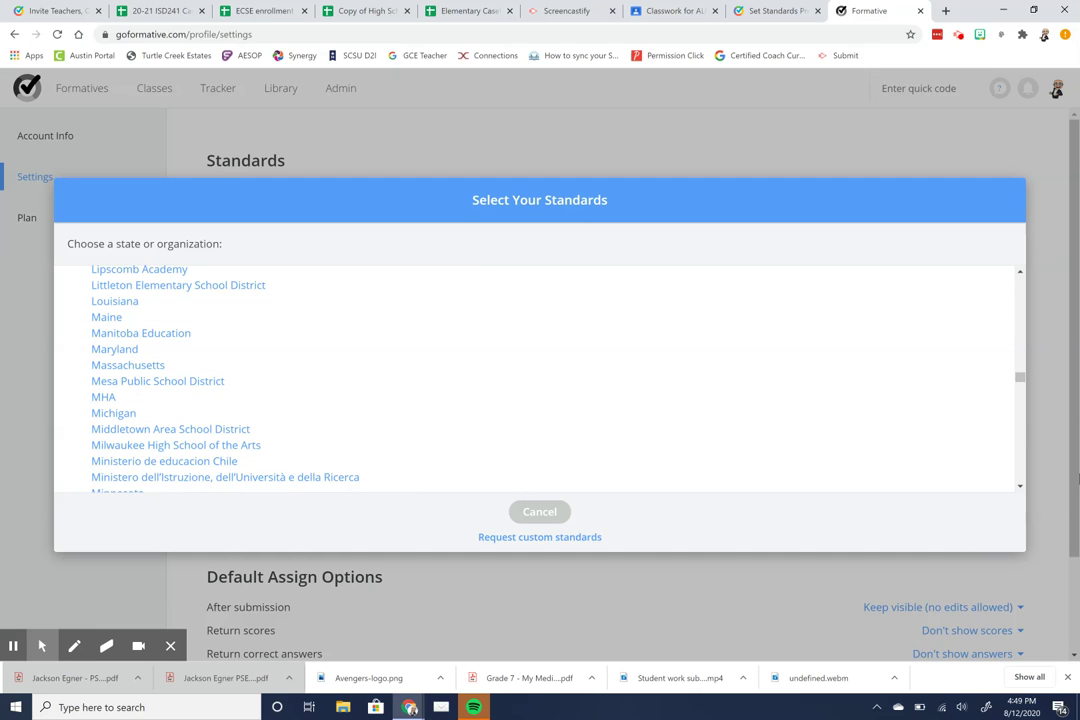
scroll(861, 413, "down", 2)
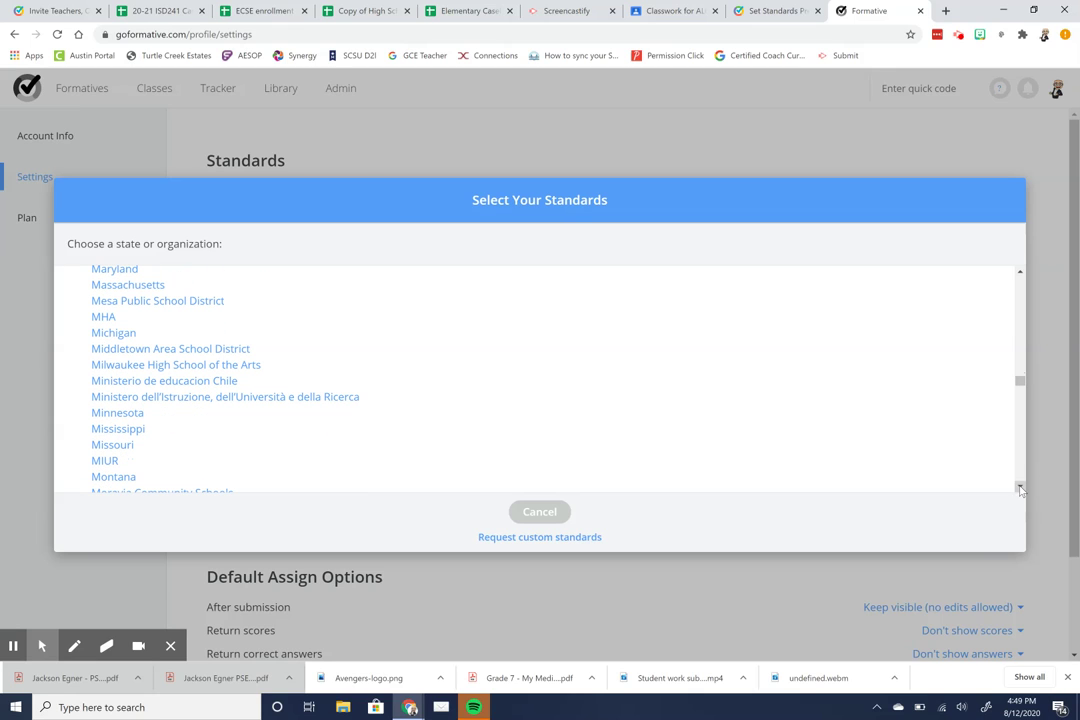
left_click(118, 413)
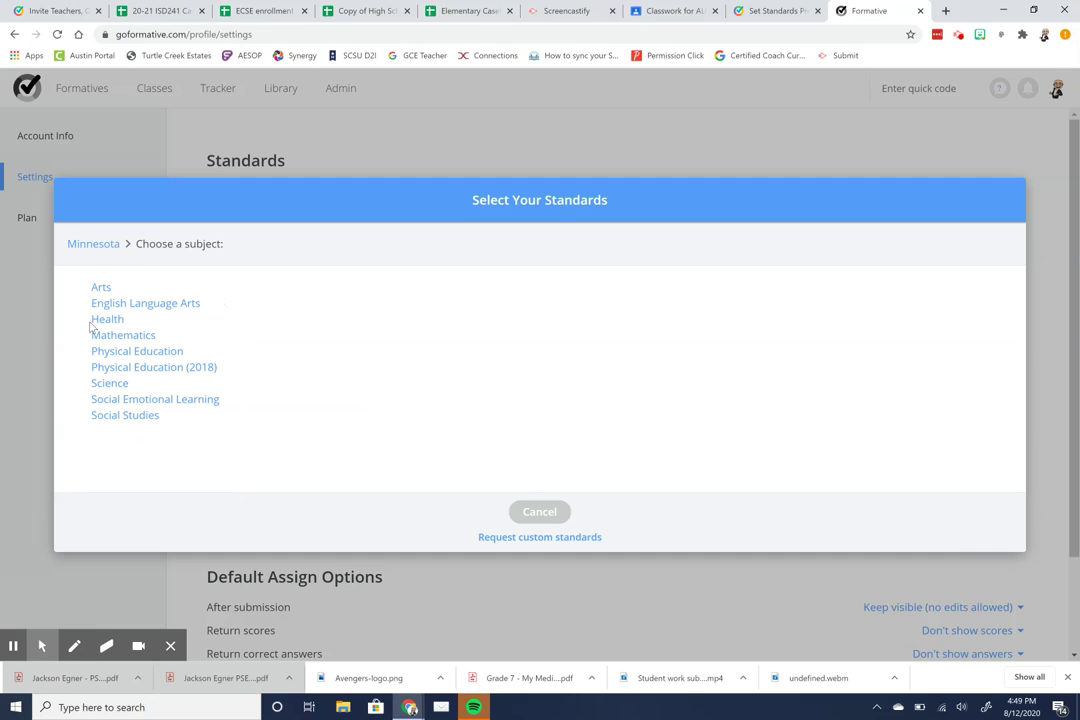
left_click(137, 340)
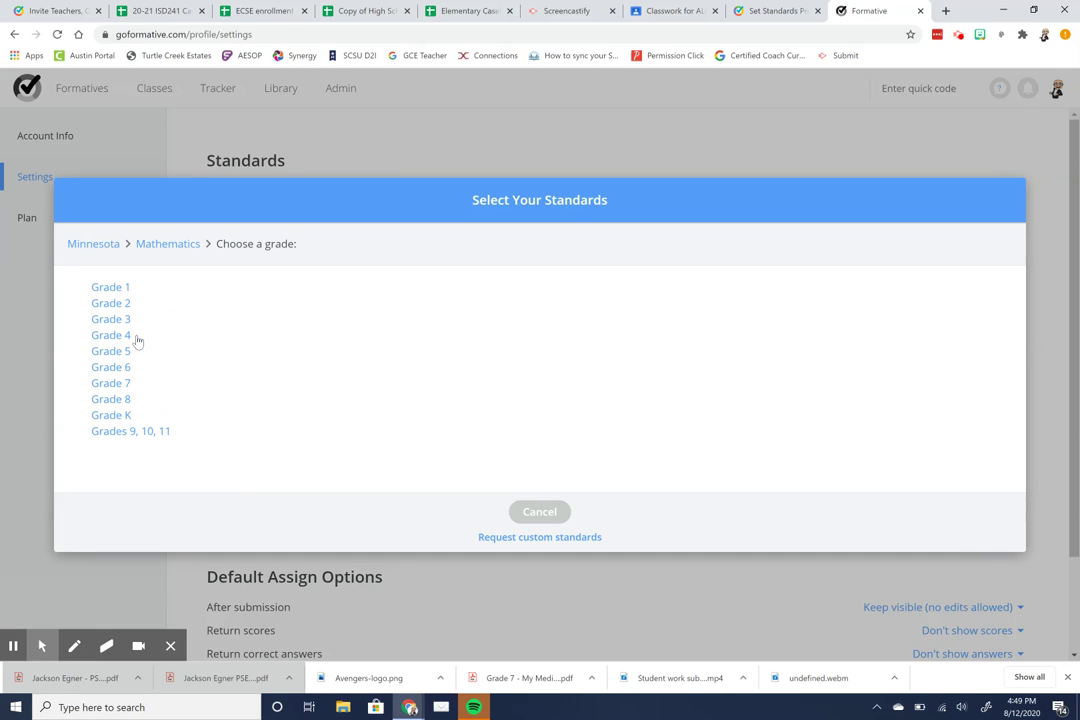
left_click(126, 386)
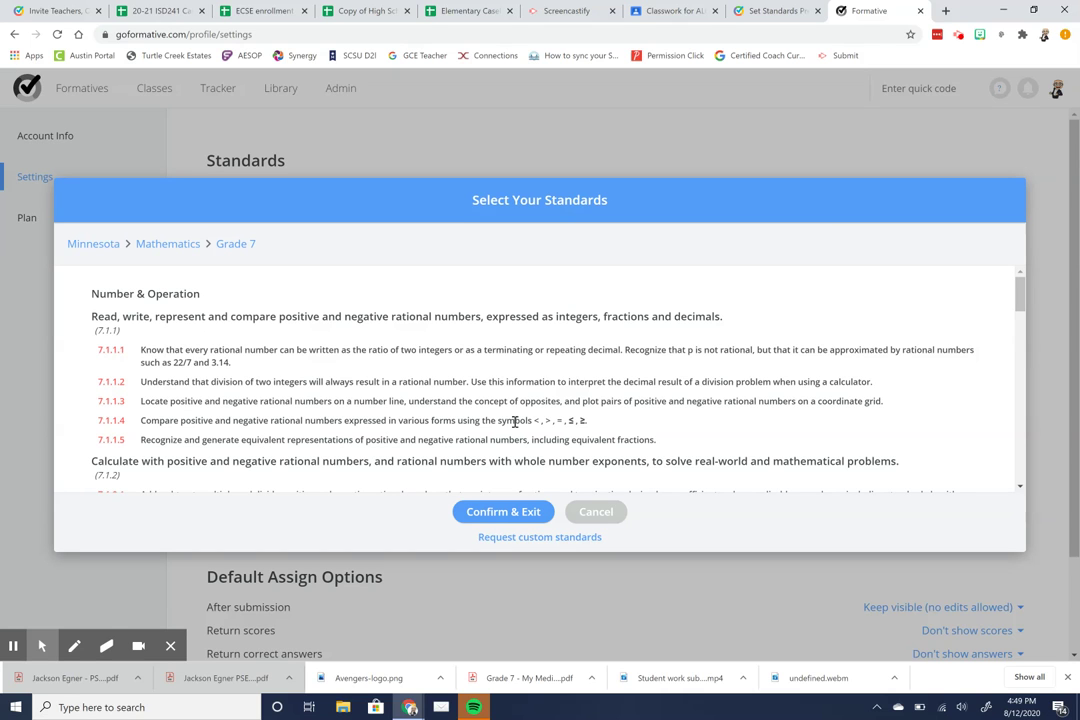
left_click_drag(1018, 297, 1043, 384)
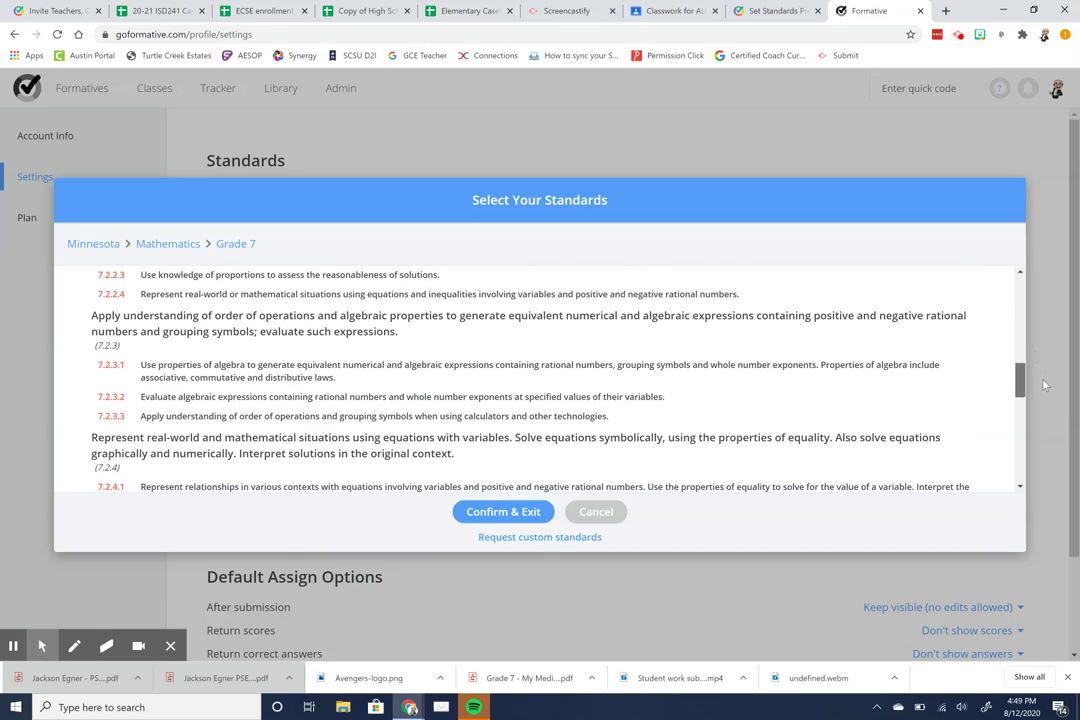
left_click(517, 520)
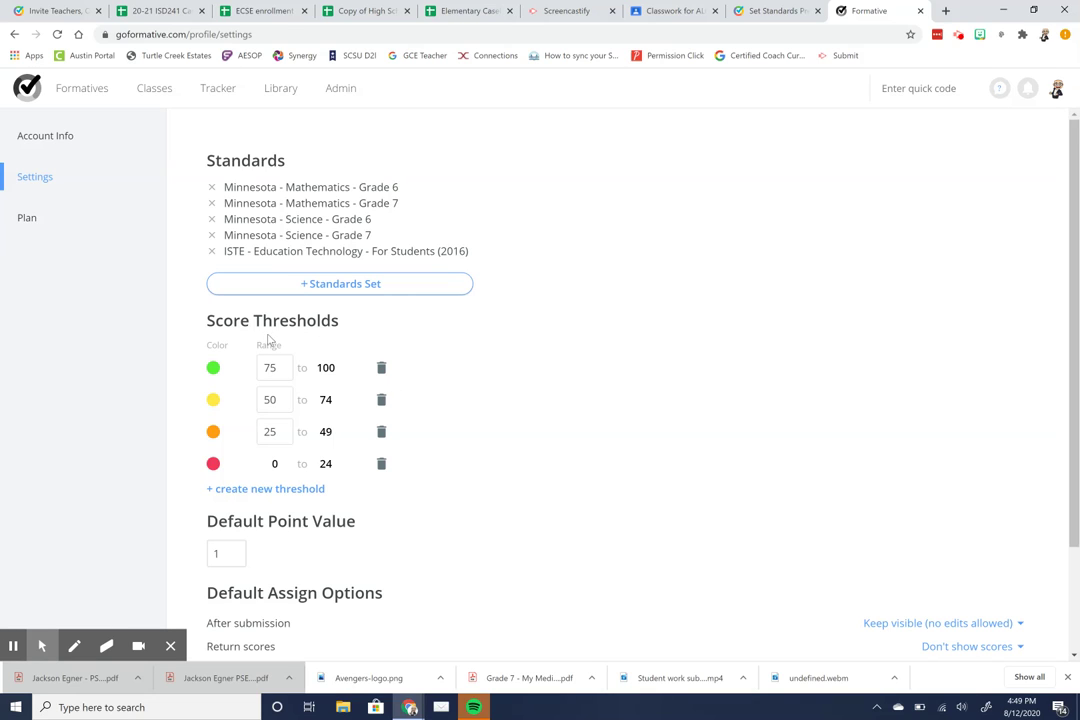
Step: Examine the green score threshold's color choices and the default assign options for after submission and returning scores
left_click(213, 368)
left_click(213, 368)
left_click_drag(1077, 320, 1077, 430)
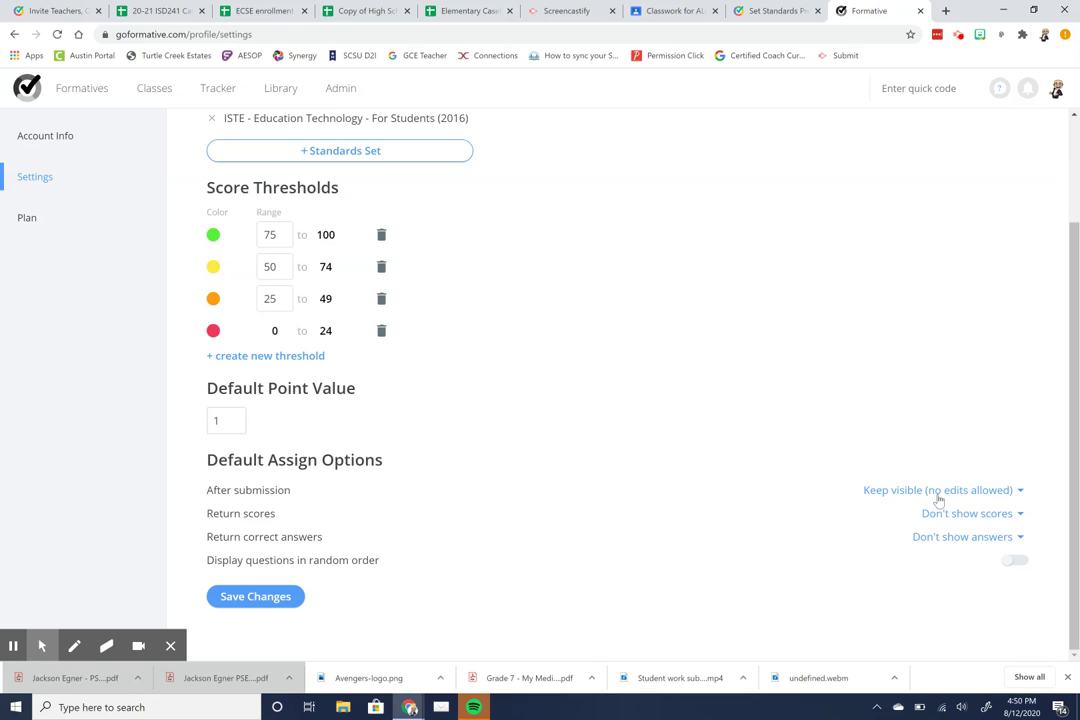
left_click(1020, 492)
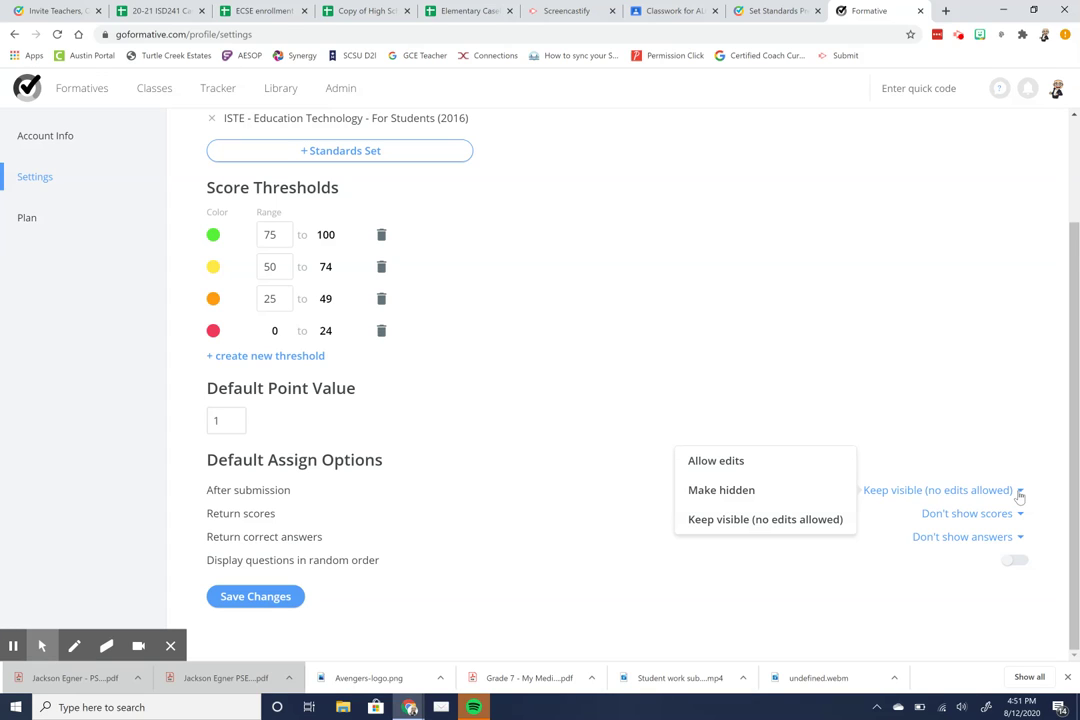
left_click(586, 592)
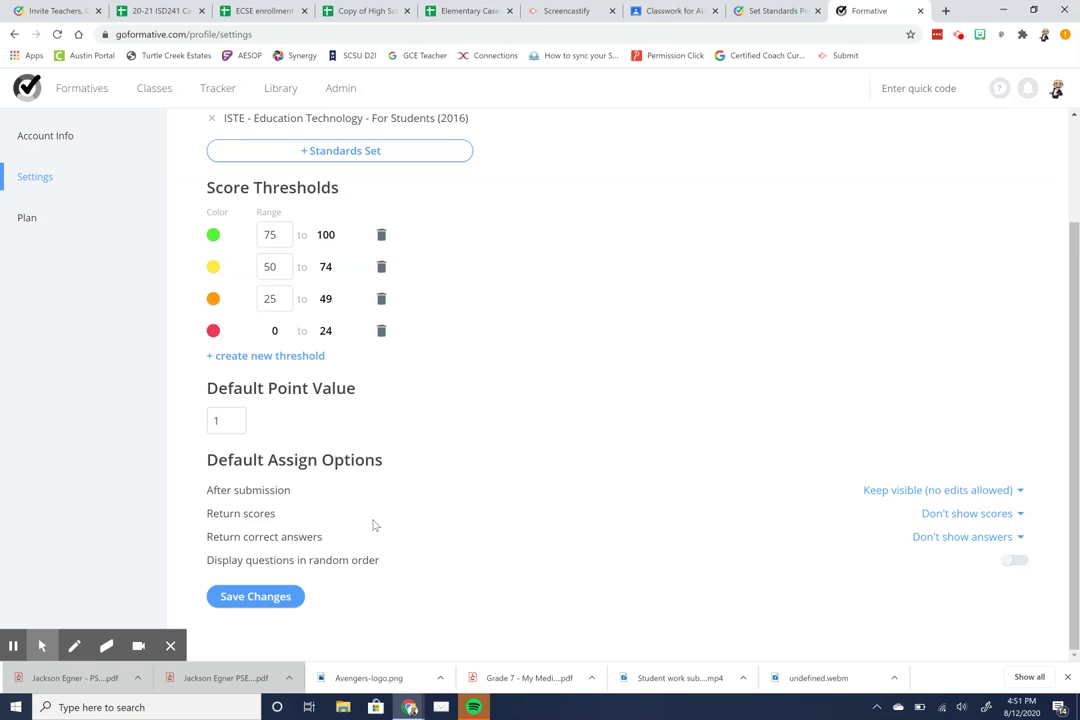
left_click(1020, 515)
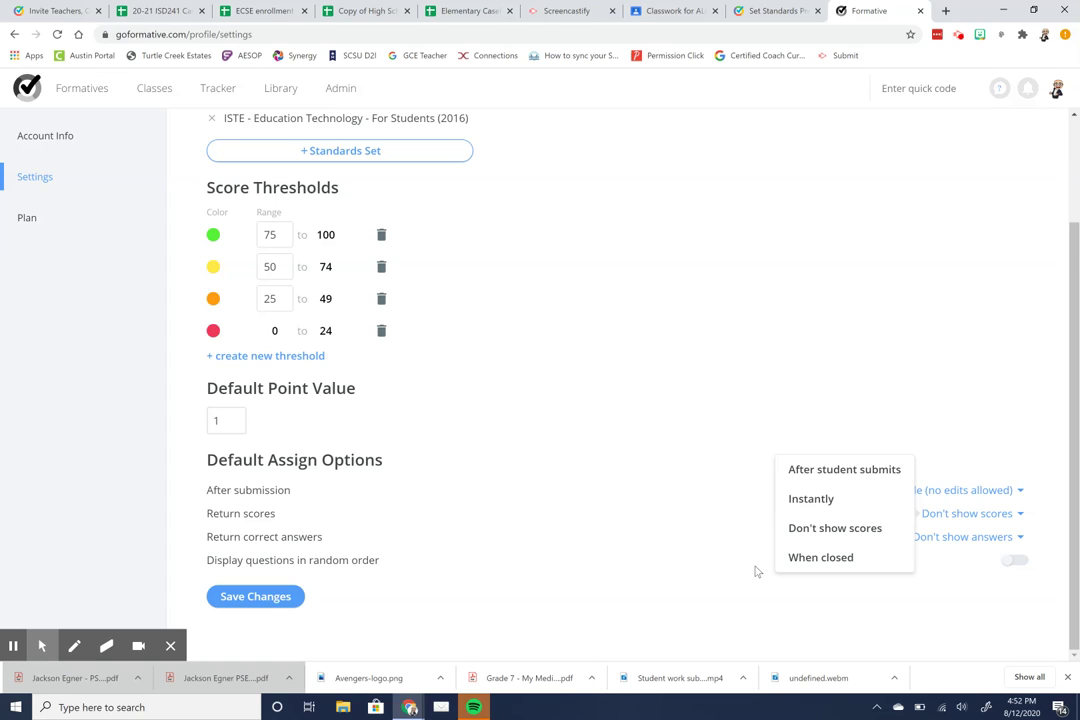
left_click(620, 576)
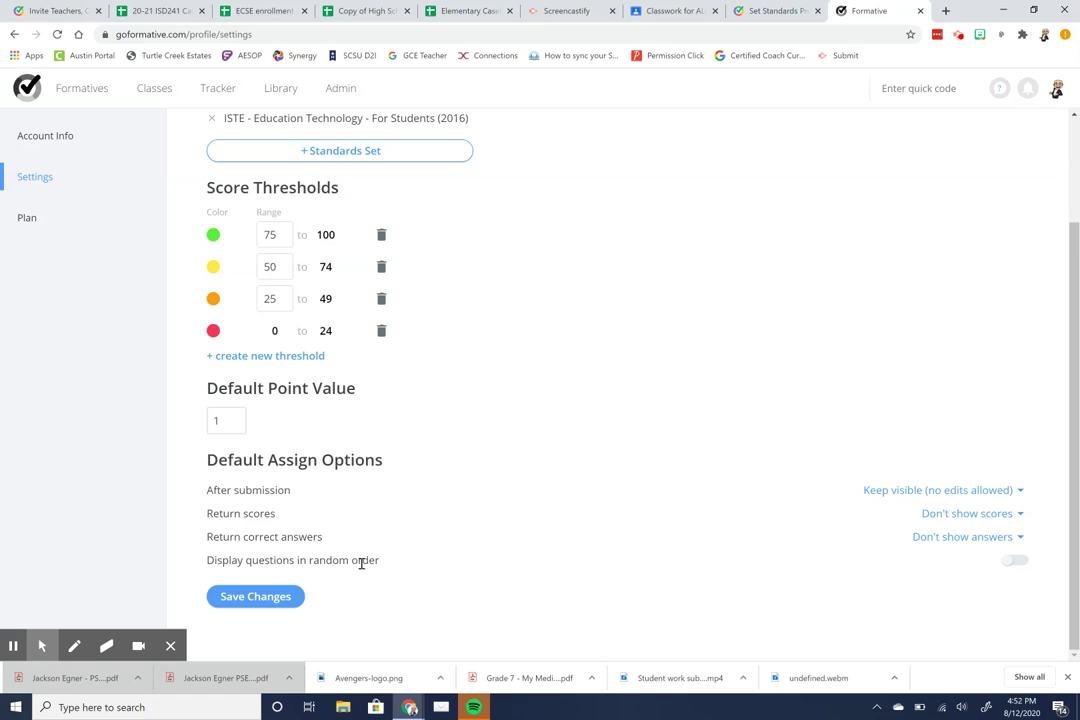
Step: Switch on displaying questions in random order in the default assign options and save the settings
left_click(1011, 563)
left_click(256, 598)
left_click_drag(1077, 320, 1064, 218)
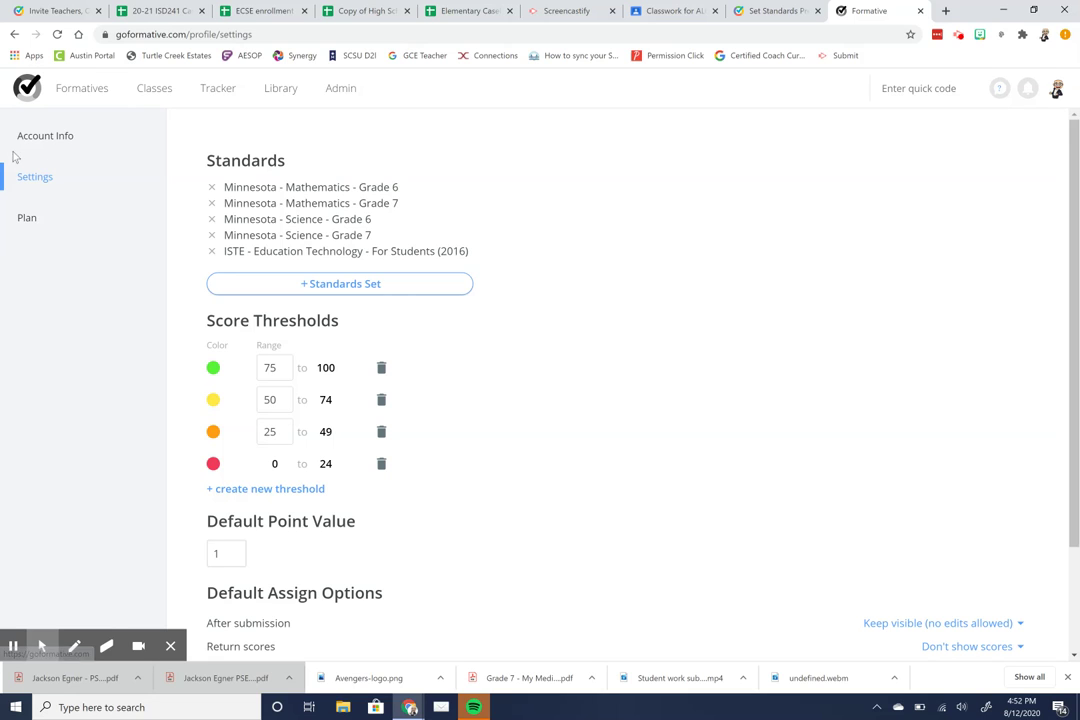
Step: Check the account info page and open Test Formative from the formatives list
left_click(48, 136)
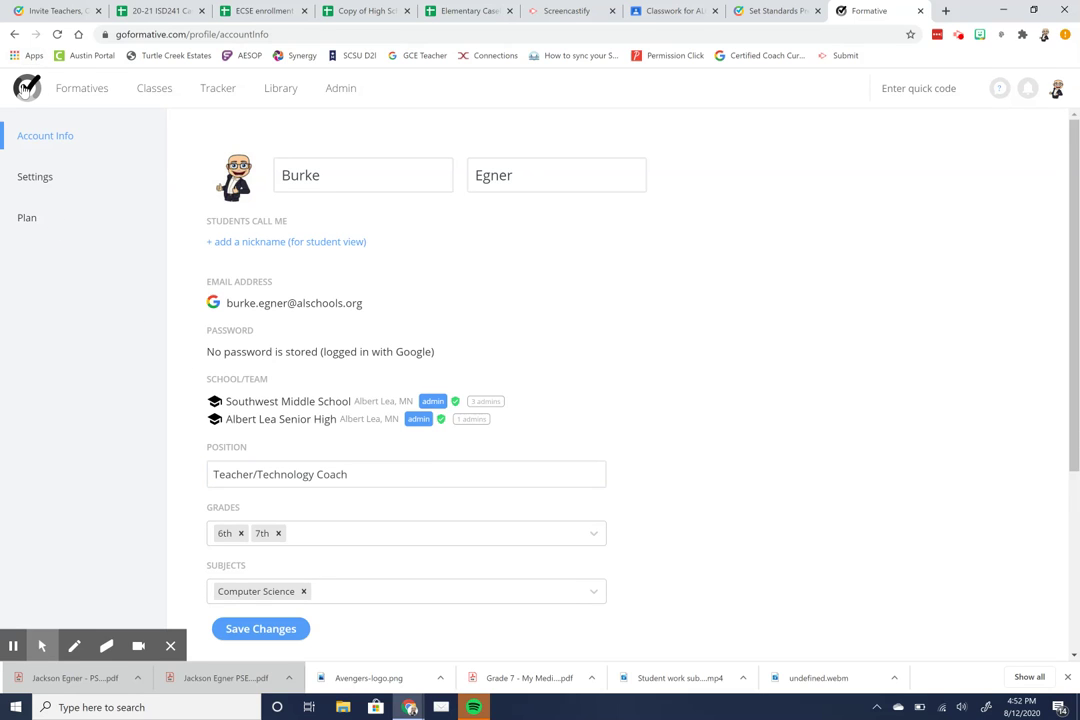
left_click(27, 87)
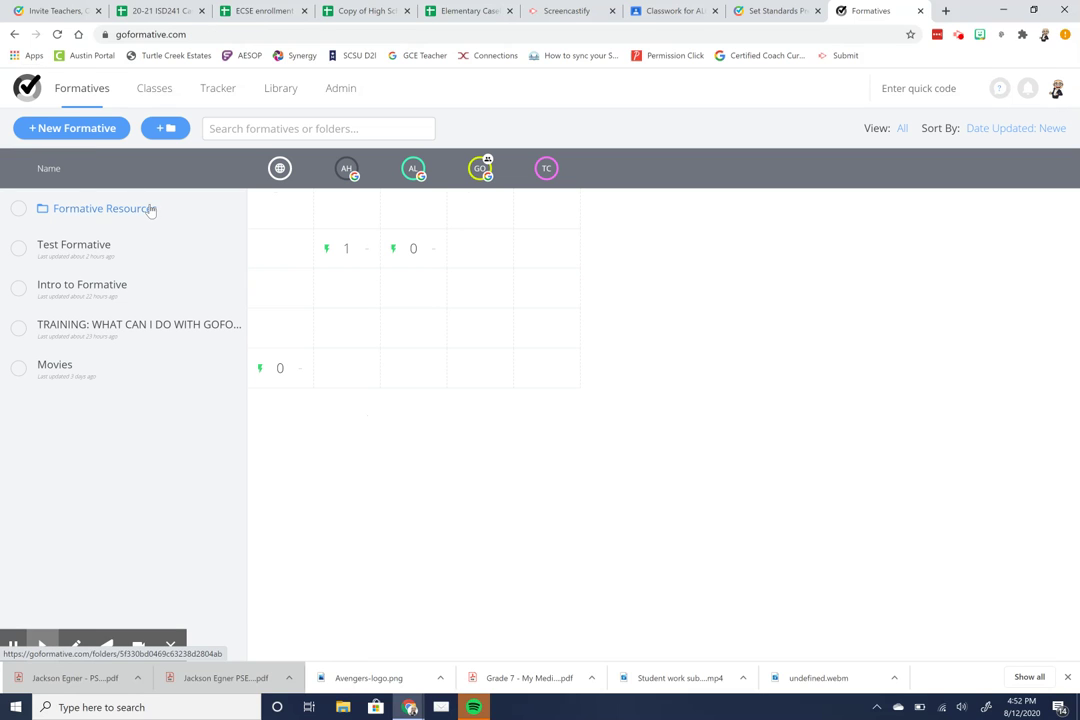
left_click(94, 247)
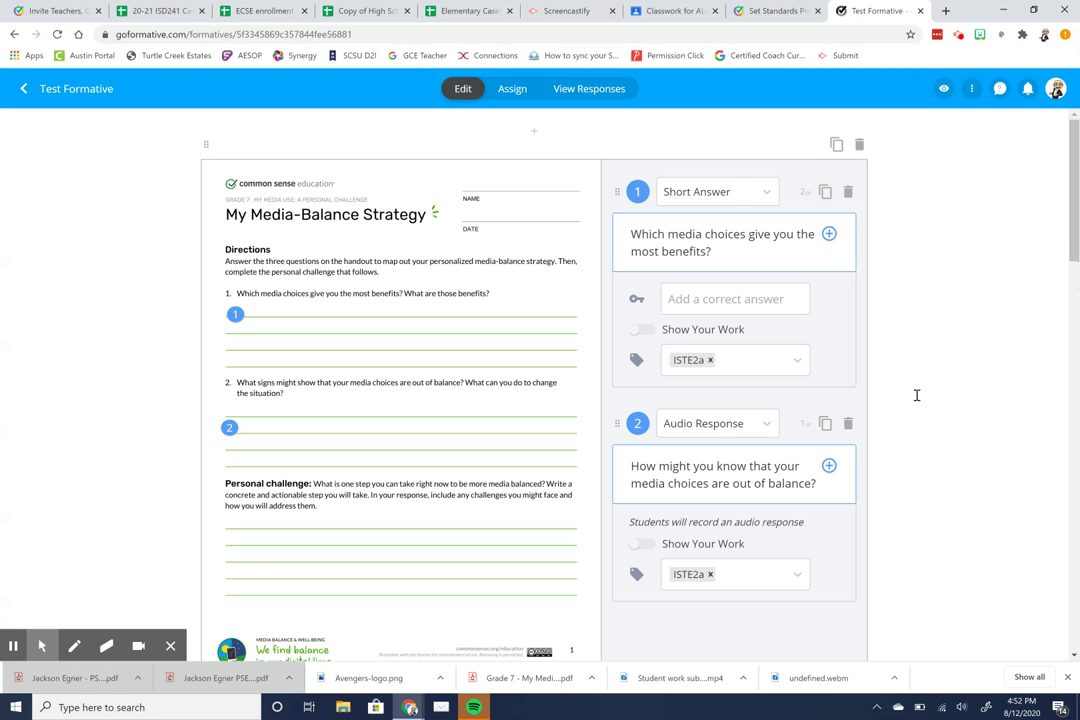
Step: Tag the multiple-choice question about which super hero is not an Avenger with standard ISTE3c
scroll(1076, 230, "down", 1)
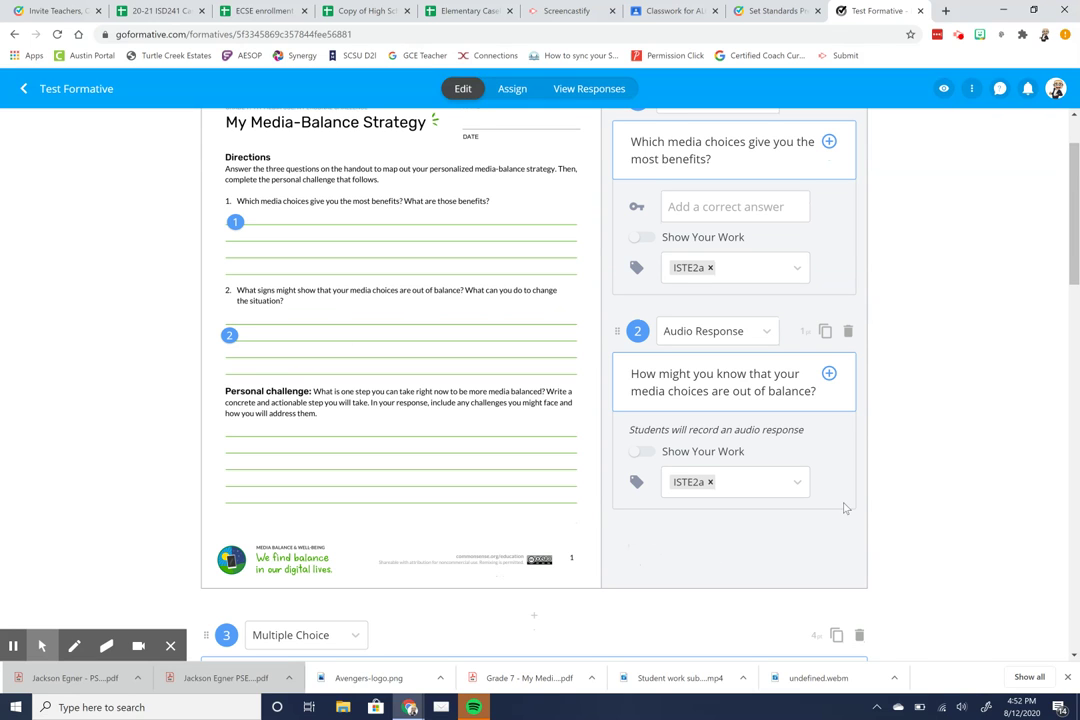
scroll(1074, 250, "down", 2)
scroll(1074, 250, "down", 4)
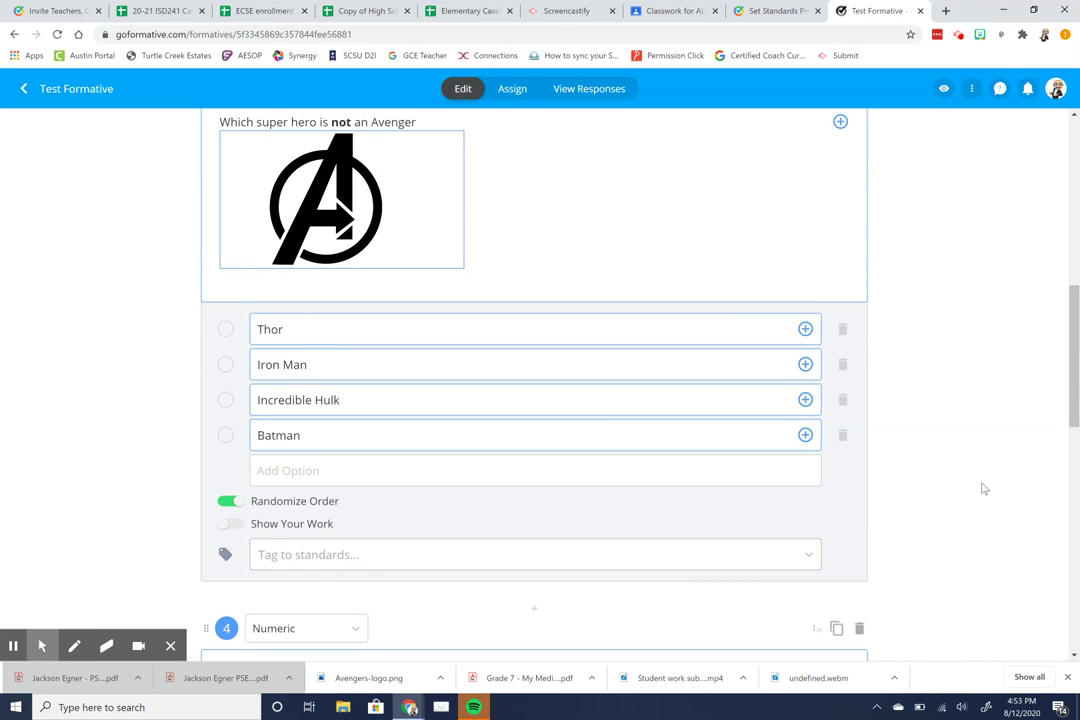
left_click_drag(1076, 348, 1076, 386)
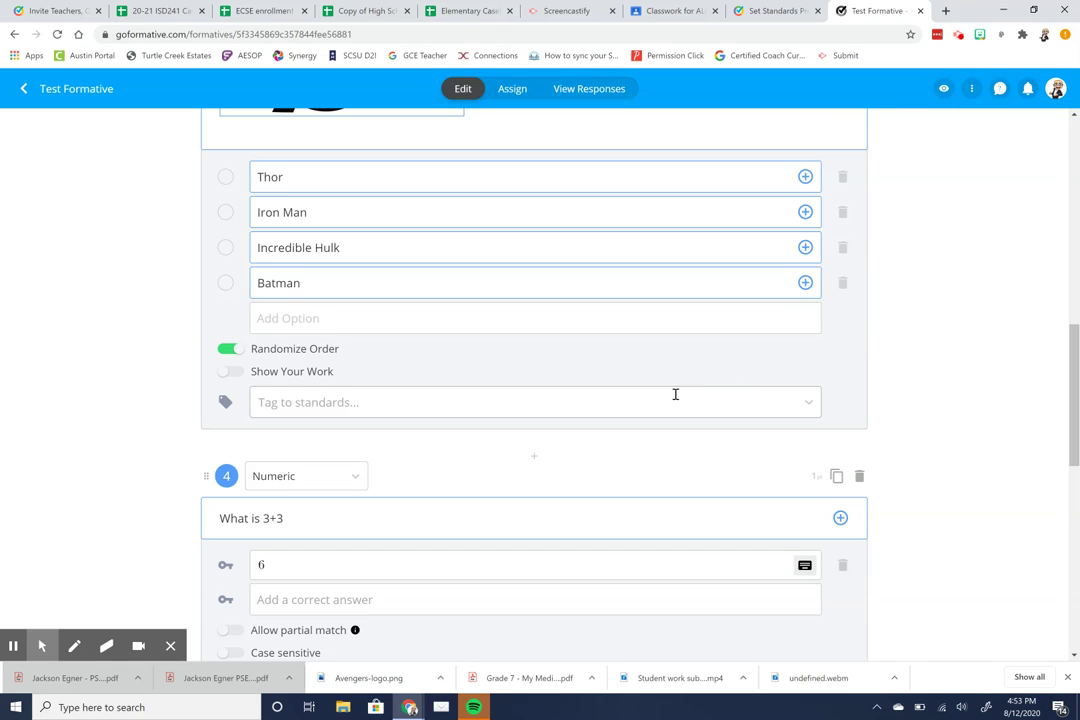
left_click(802, 410)
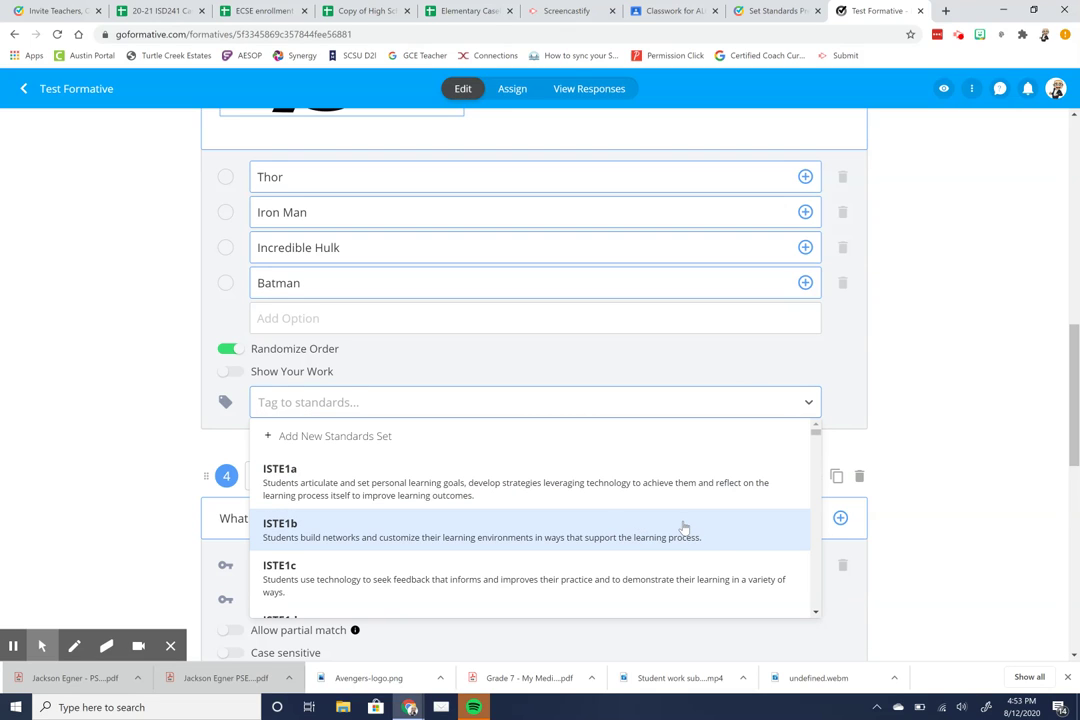
left_click(816, 612)
left_click(816, 613)
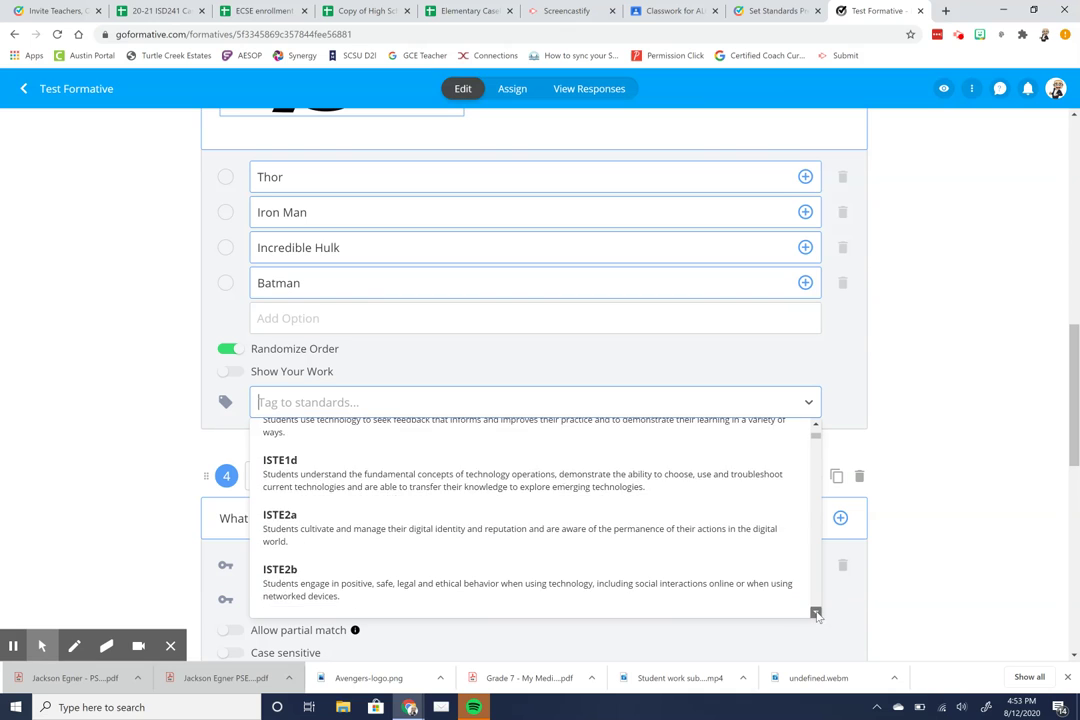
left_click(816, 613)
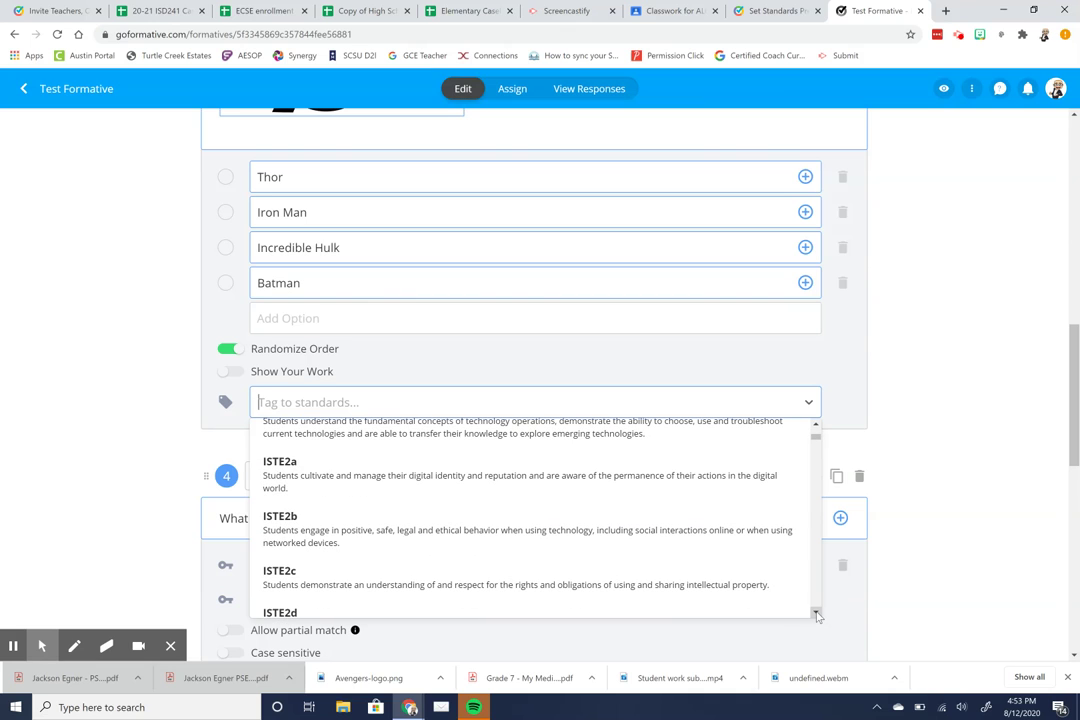
left_click(816, 613)
left_click(816, 613)
left_click(816, 613)
left_click(816, 613)
left_click(816, 613)
left_click(816, 613)
left_click(816, 613)
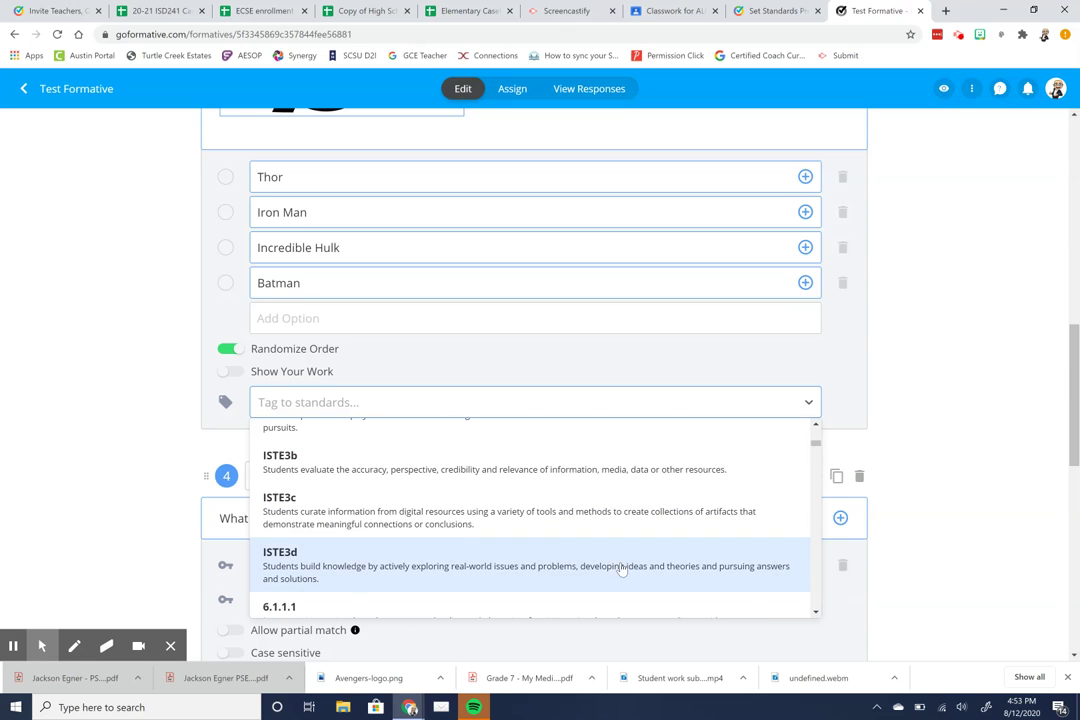
left_click(479, 514)
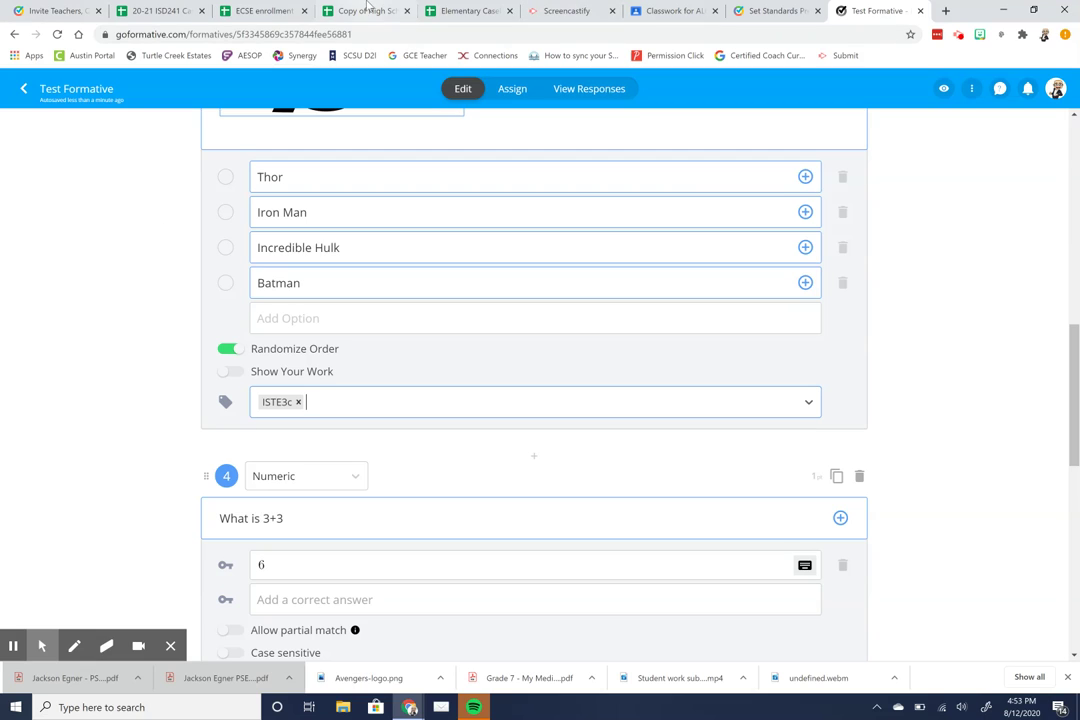
Step: Add the standards ISTE1a and ISTE1c to the Avenger question's tags
key("Down")
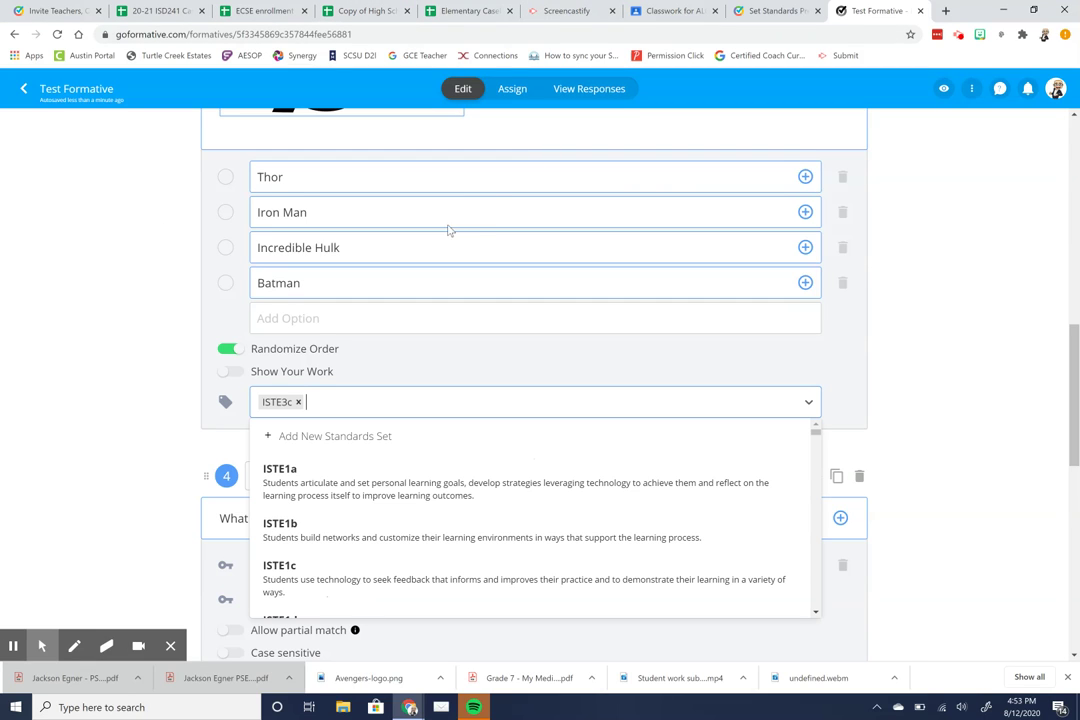
left_click(341, 487)
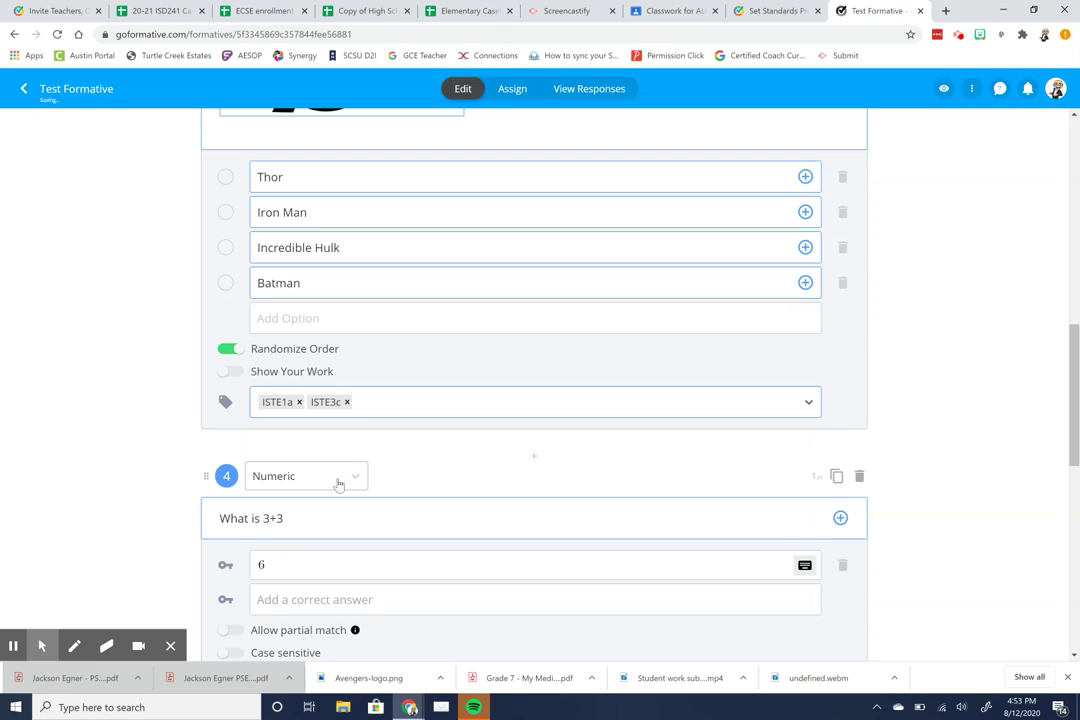
left_click(369, 406)
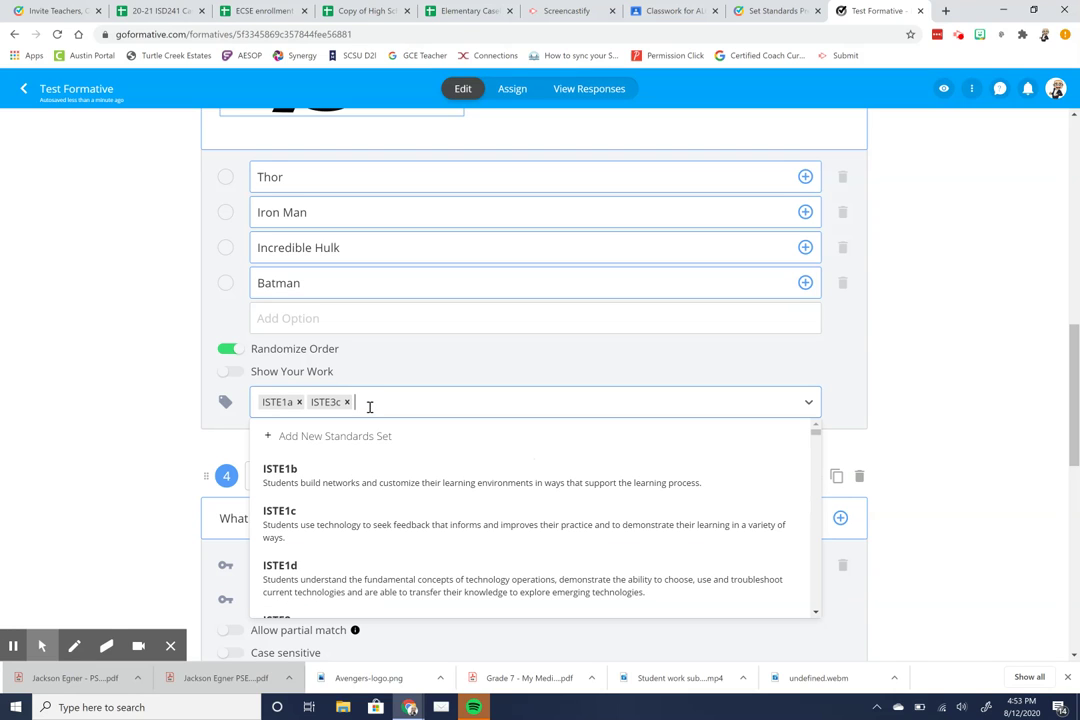
left_click(365, 512)
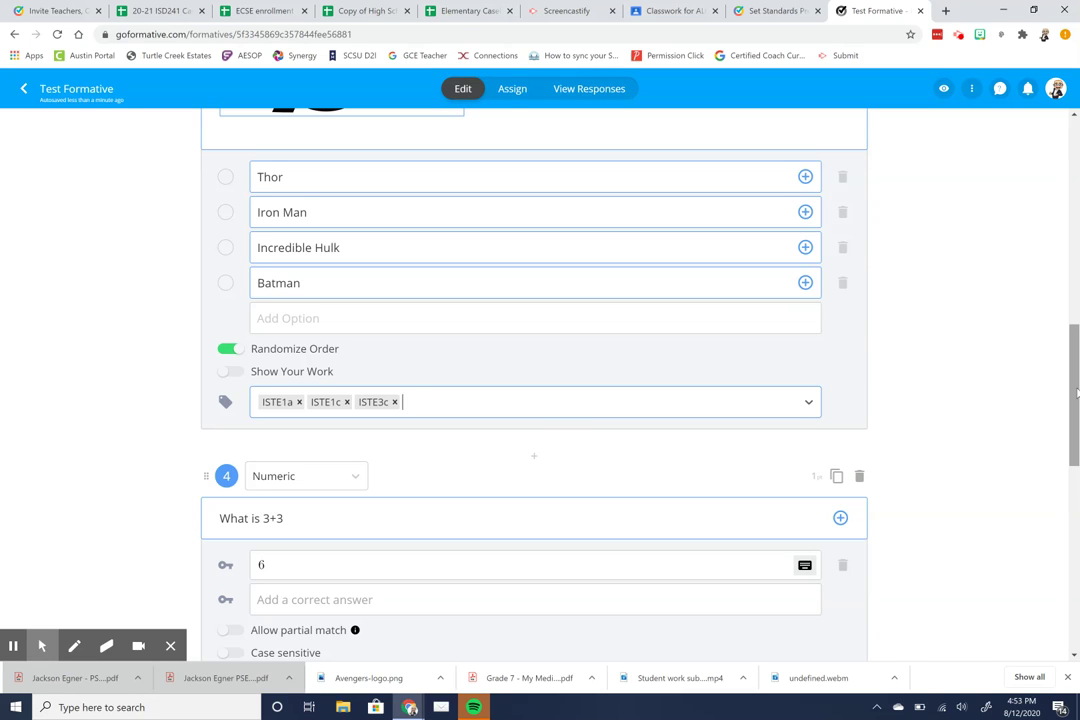
Step: Remove all three standards tags from the Avenger question and return to the formatives list
left_click_drag(1076, 393, 1076, 592)
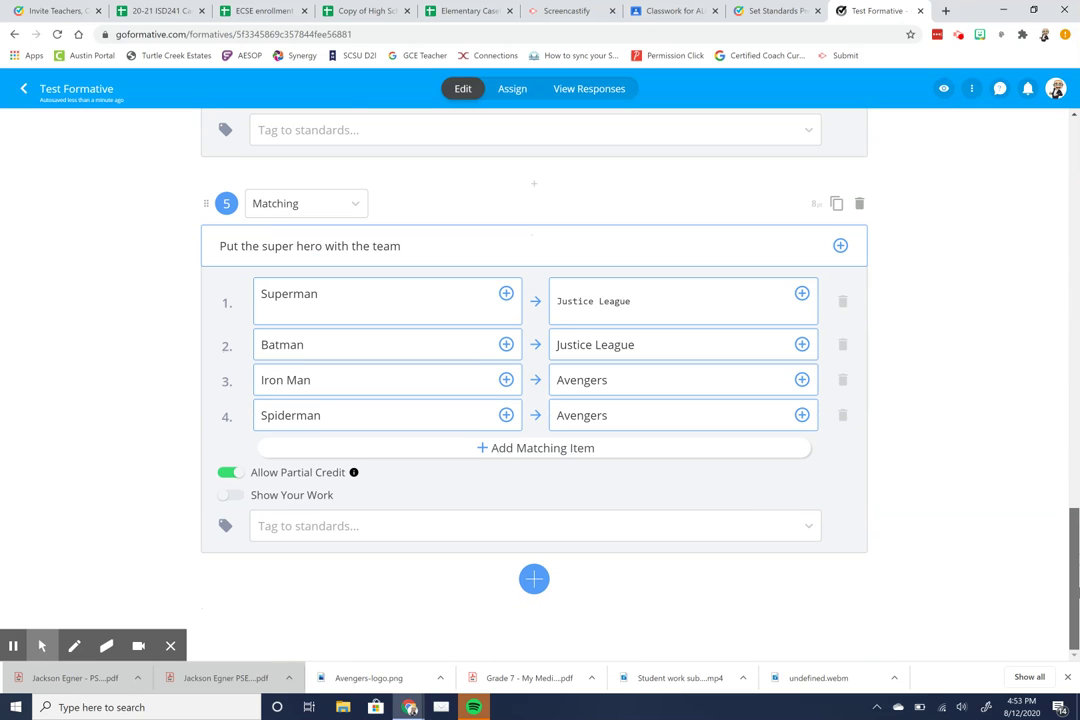
scroll(1041, 468, "up", 8)
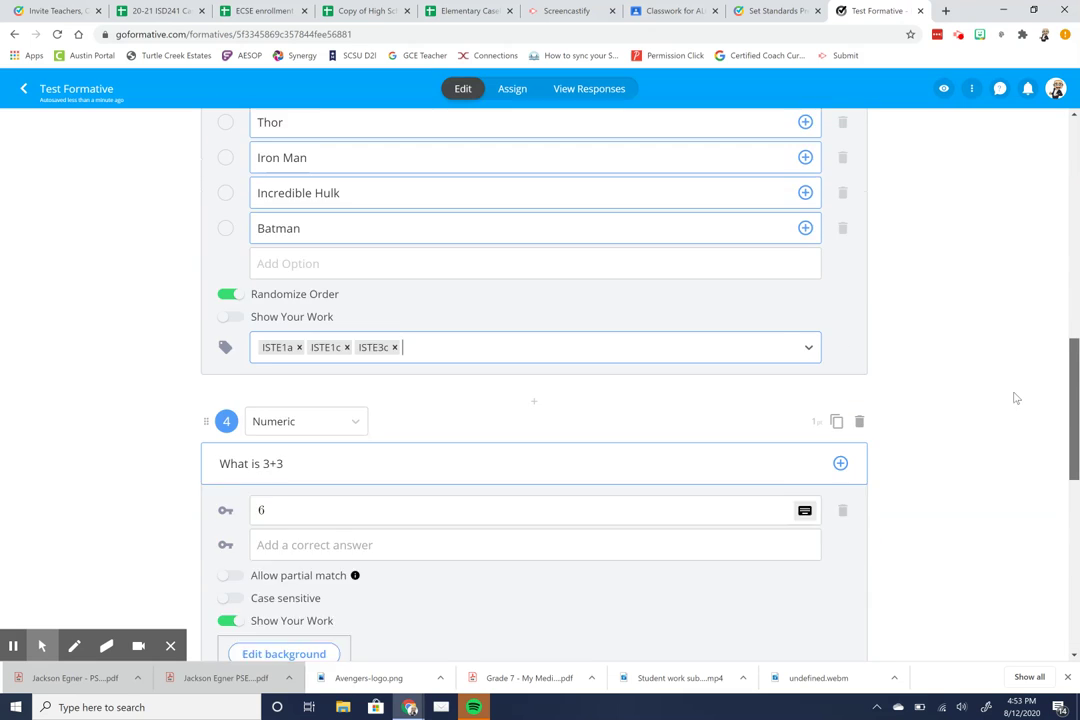
key("BackSpace")
key("BackSpace")
key("BackSpace")
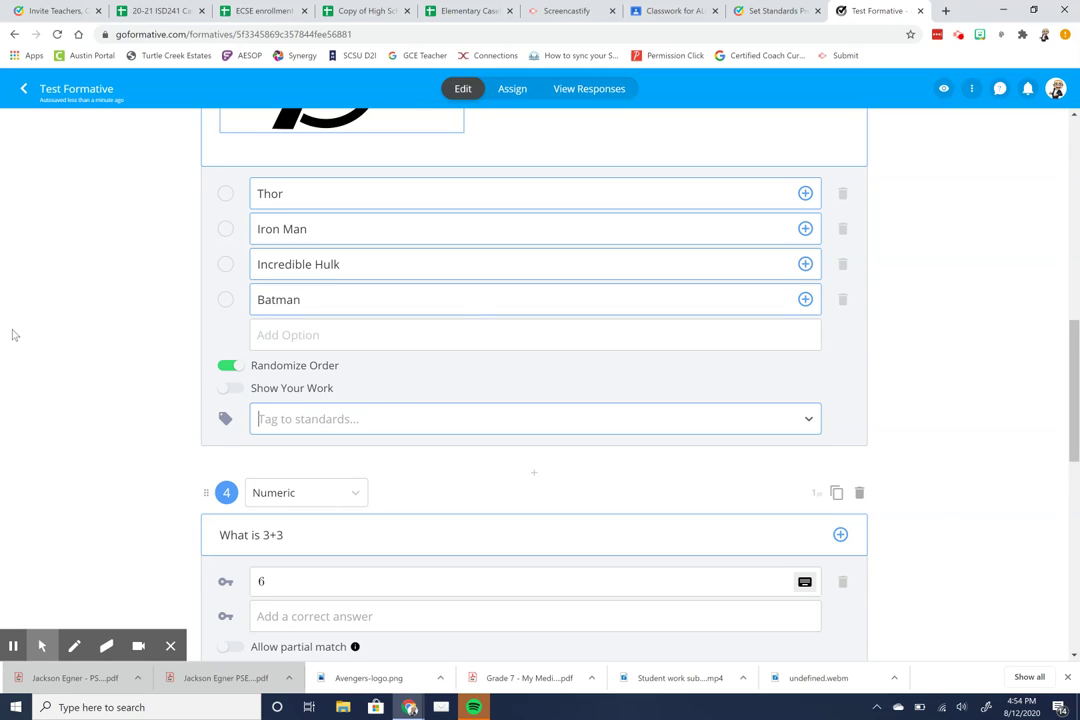
left_click(22, 92)
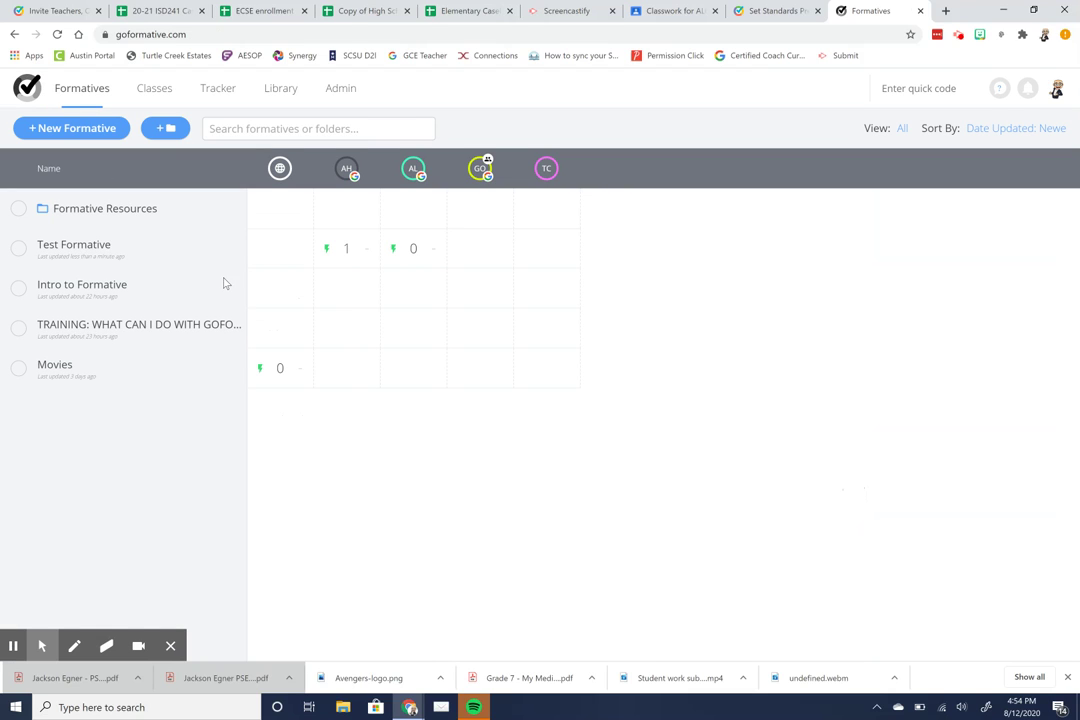